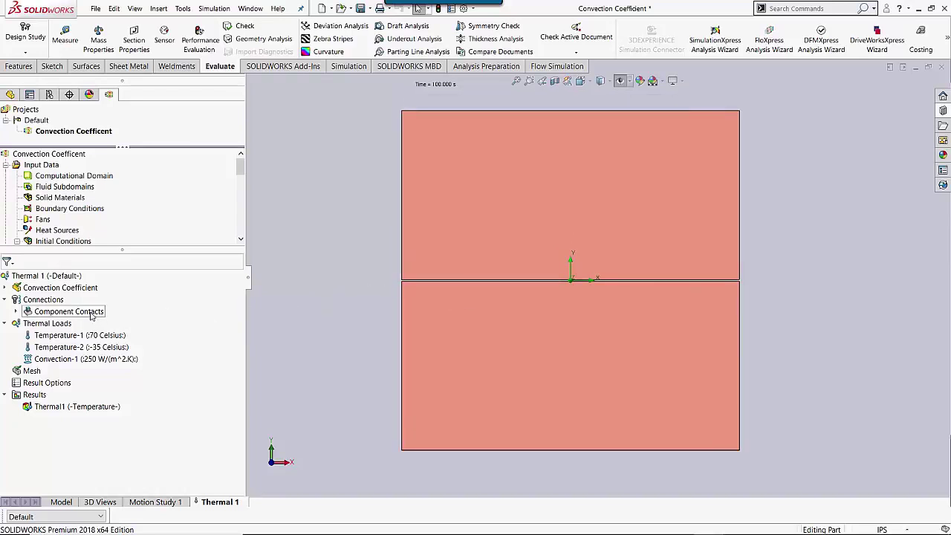
Review the solution type, time settings and solver options in the Thermal 1 study's properties and accept them.
{"action": "right_click", "coordinate": [53, 280]}
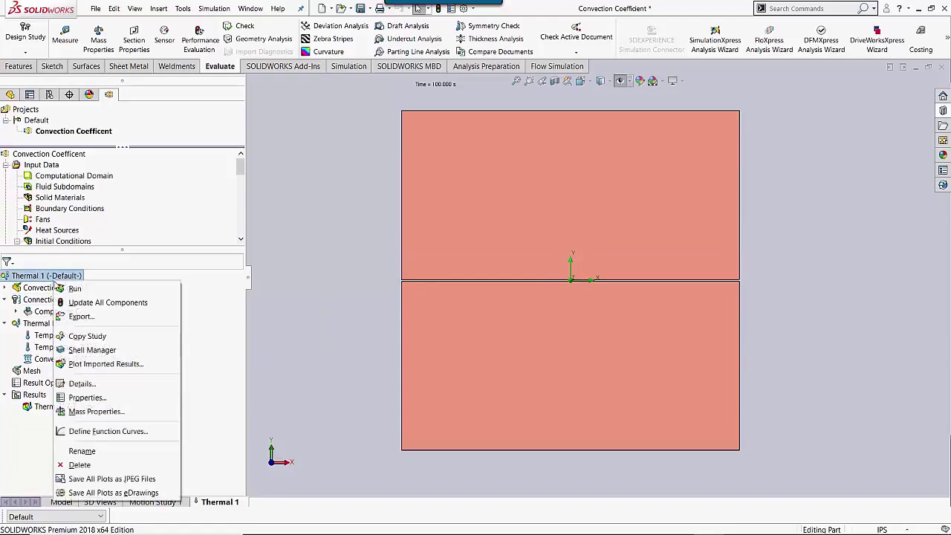
{"action": "left_click", "coordinate": [87, 398]}
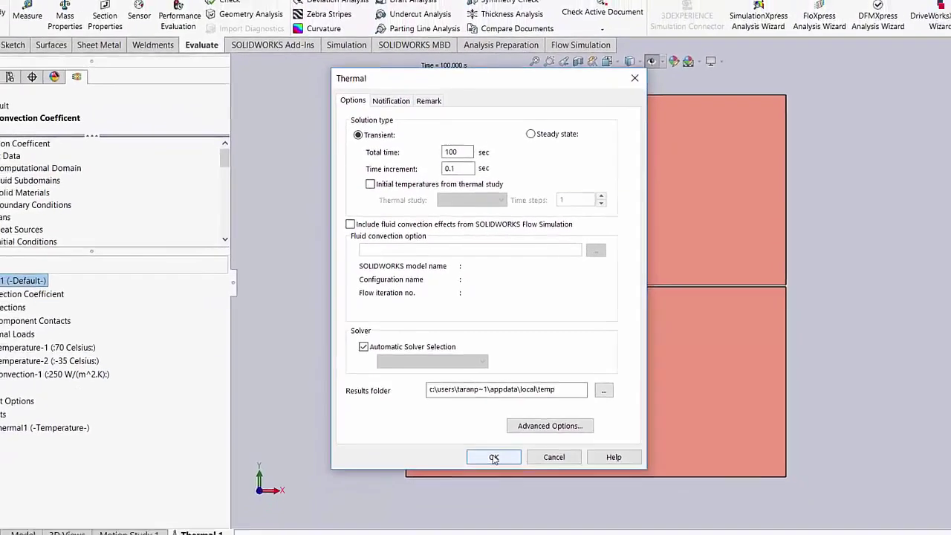
{"action": "left_click", "coordinate": [494, 458]}
List the solid bodies of the Convection Coefficient part in the thermal study and check their assigned materials.
{"action": "left_click", "coordinate": [6, 291]}
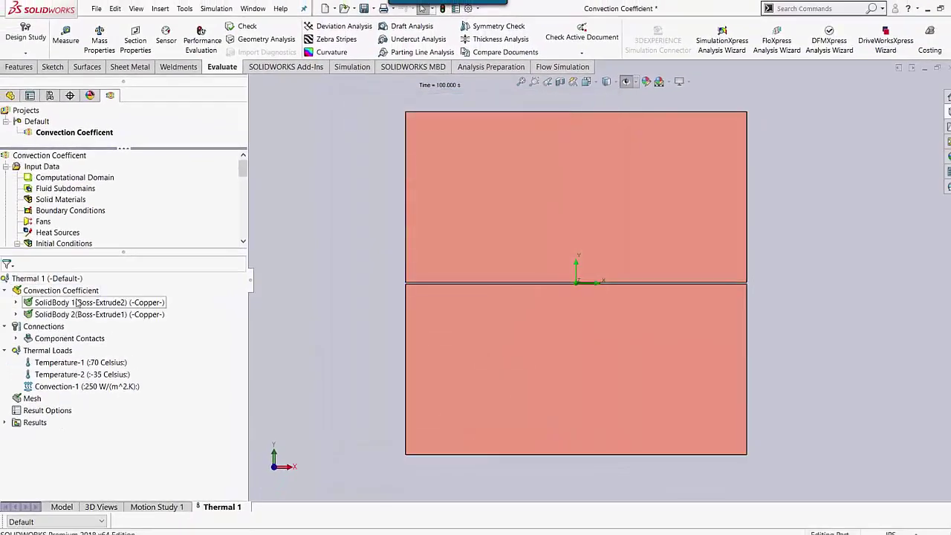
{"action": "left_click", "coordinate": [80, 302]}
{"action": "left_click", "coordinate": [90, 314]}
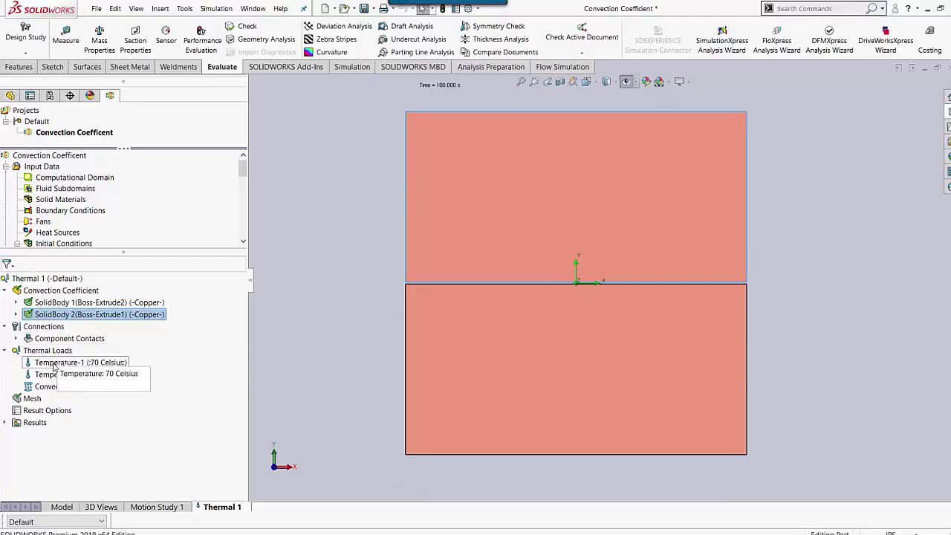
Review the definitions of the thermal study's loads: Temperature-1, Temperature-2 and Convection-1.
{"action": "right_click", "coordinate": [62, 363]}
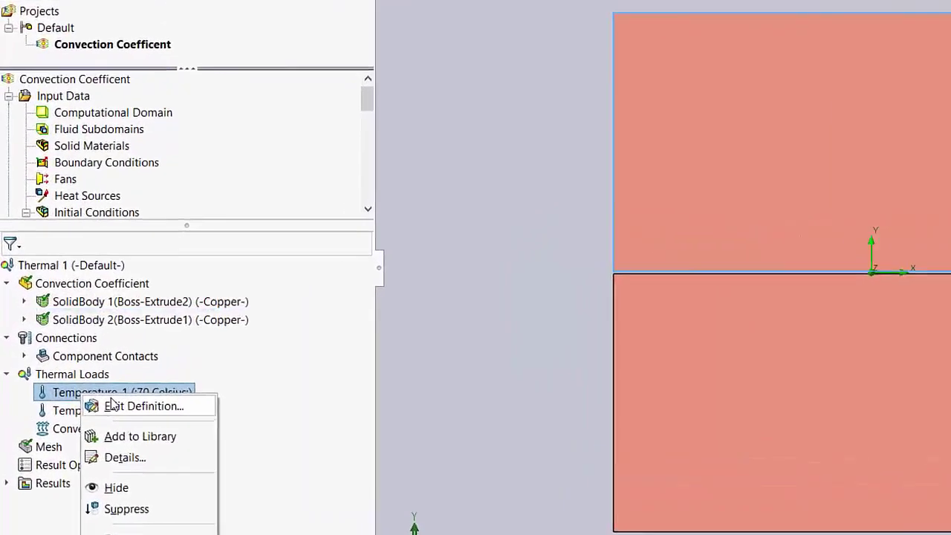
{"action": "left_click", "coordinate": [82, 375]}
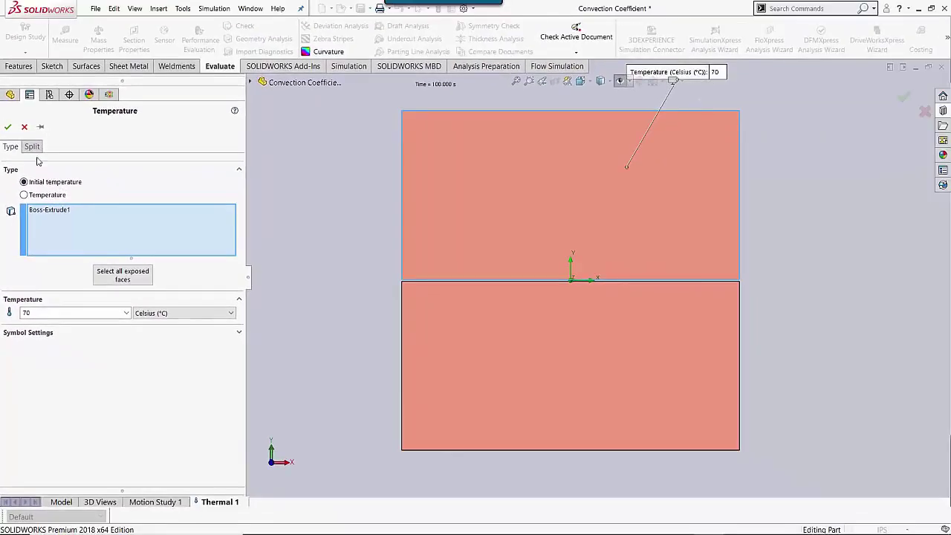
{"action": "left_click", "coordinate": [13, 126]}
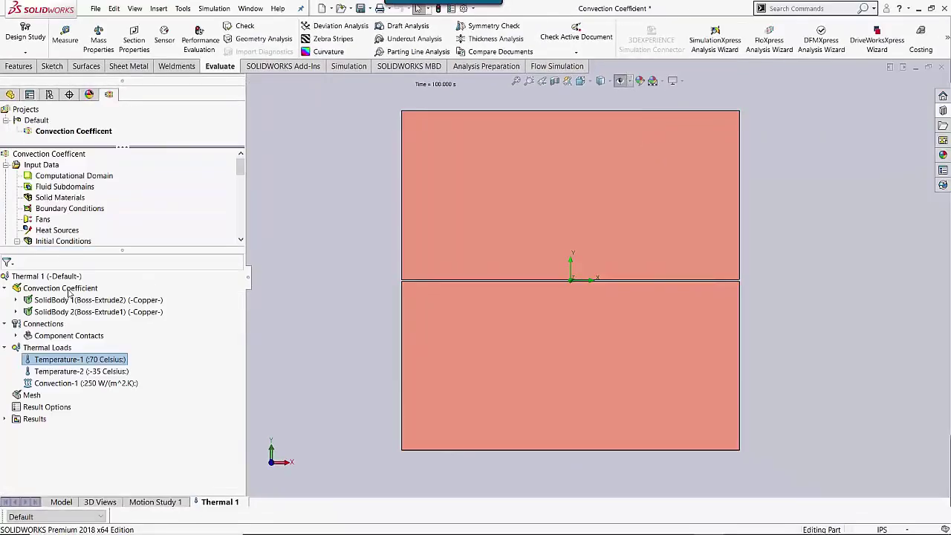
{"action": "right_click", "coordinate": [71, 371]}
{"action": "left_click", "coordinate": [95, 383]}
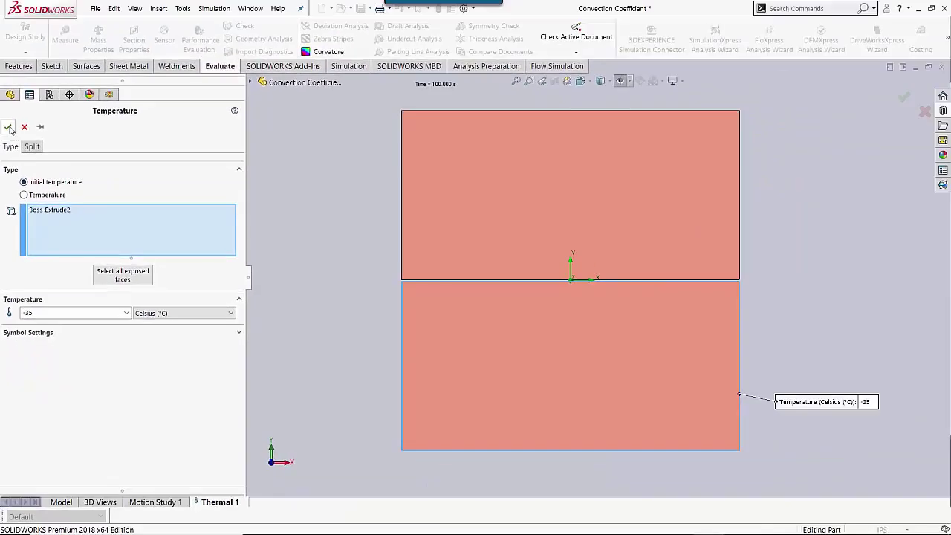
{"action": "left_click", "coordinate": [13, 130]}
{"action": "right_click", "coordinate": [74, 384]}
{"action": "left_click", "coordinate": [120, 393]}
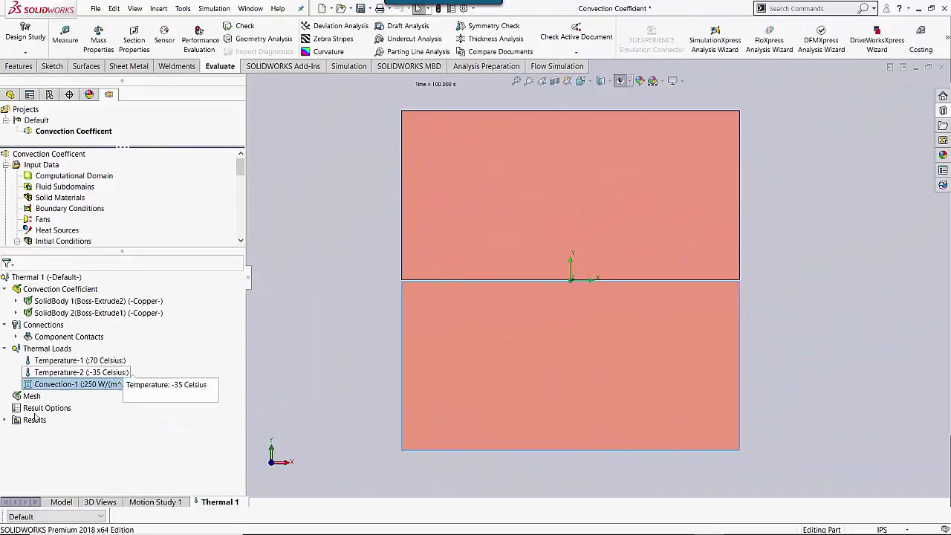
Display the Thermal1 temperature plot and probe one point just above and one just below the gap, moving the callouts clear of the model.
{"action": "left_click", "coordinate": [5, 420]}
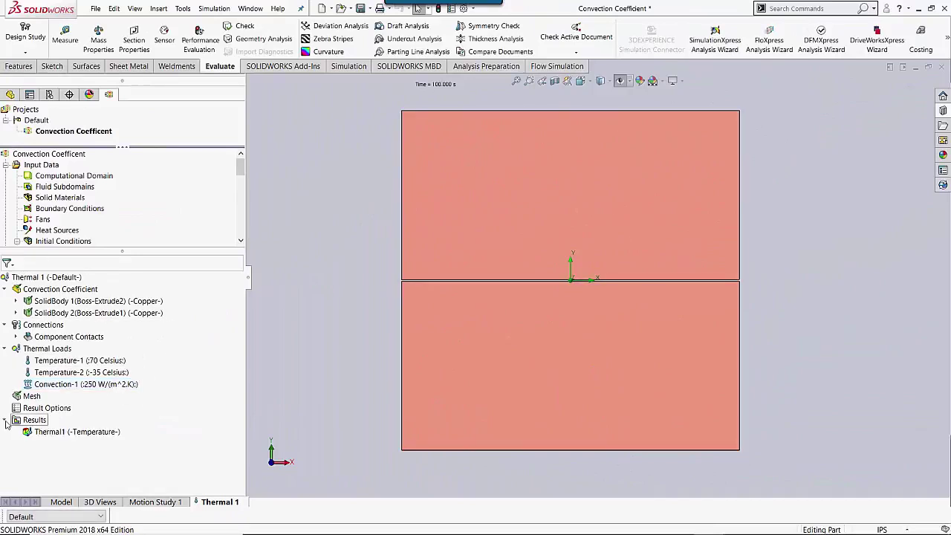
{"action": "double_click", "coordinate": [68, 435]}
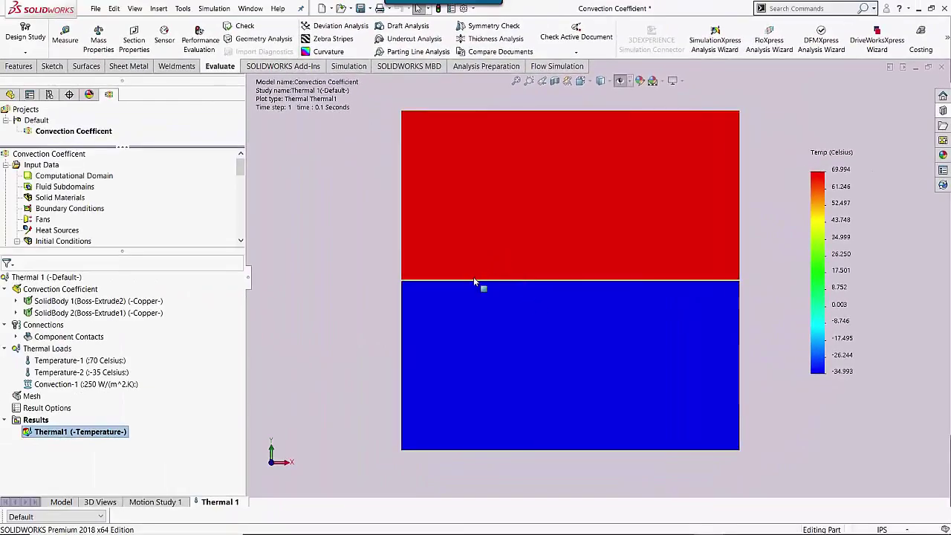
{"action": "right_click", "coordinate": [64, 437]}
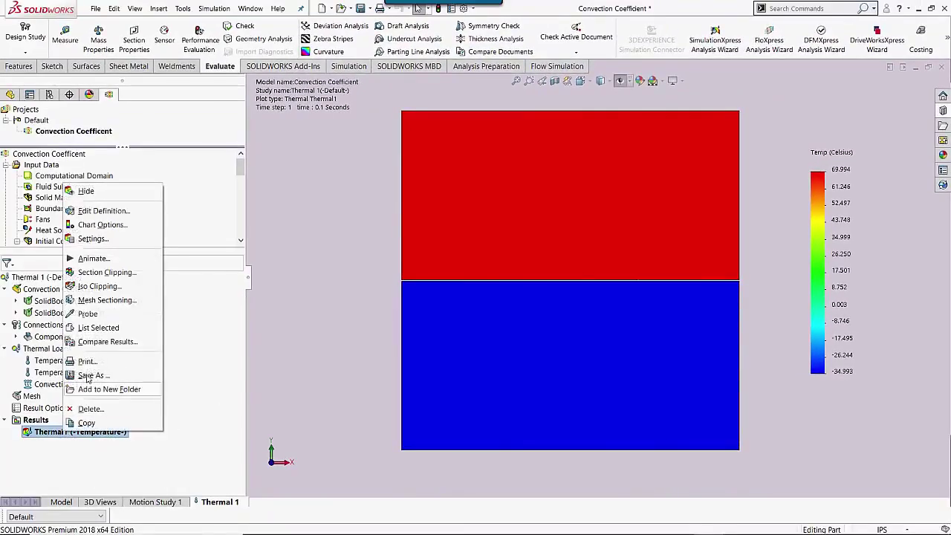
{"action": "left_click", "coordinate": [255, 311]}
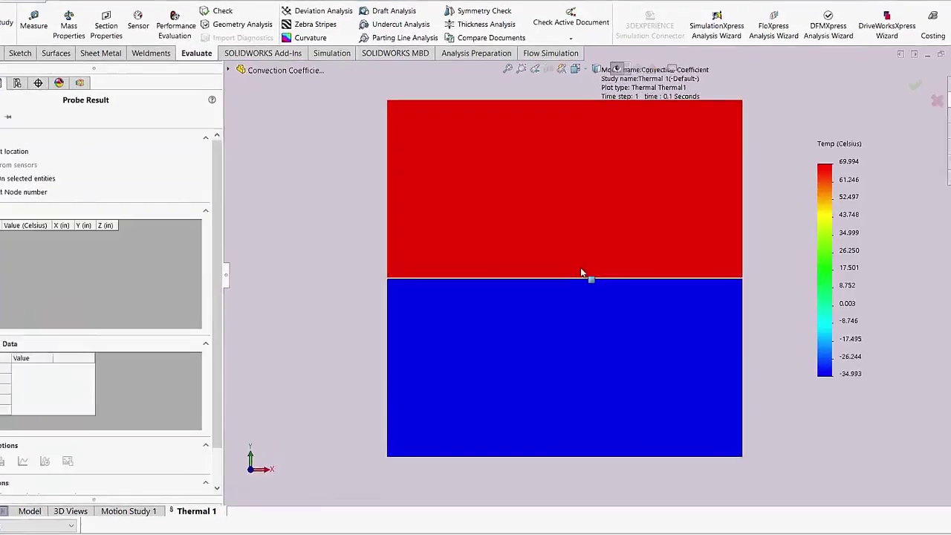
{"action": "left_click", "coordinate": [566, 274]}
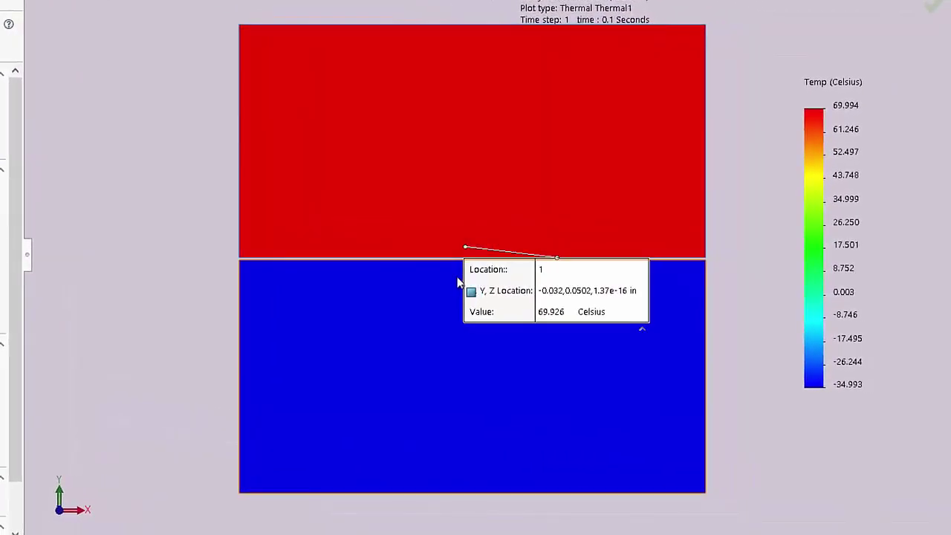
{"action": "left_click", "coordinate": [460, 277]}
{"action": "left_click_drag", "start_coordinate": [541, 289], "coordinate": [741, 304]}
{"action": "left_click_drag", "start_coordinate": [617, 274], "coordinate": [798, 289]}
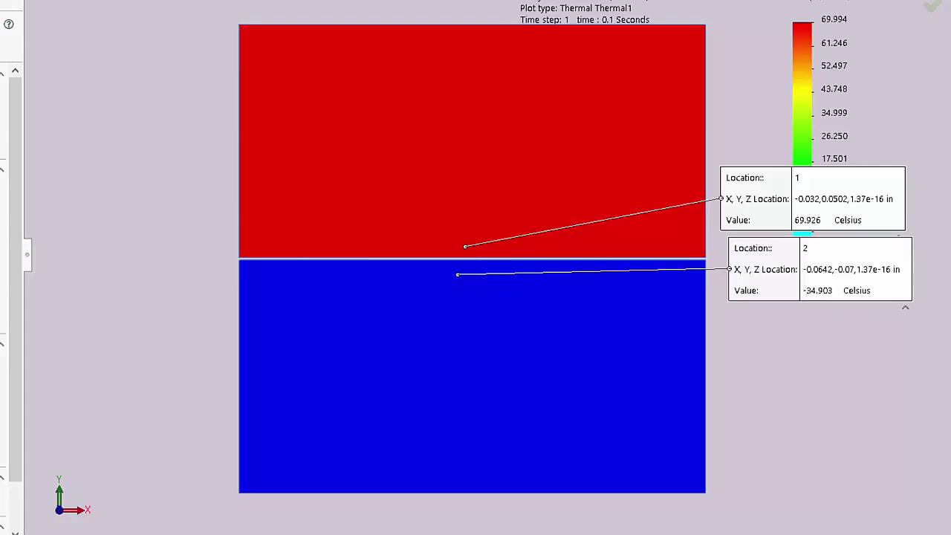
{"action": "key", "text": "Return"}
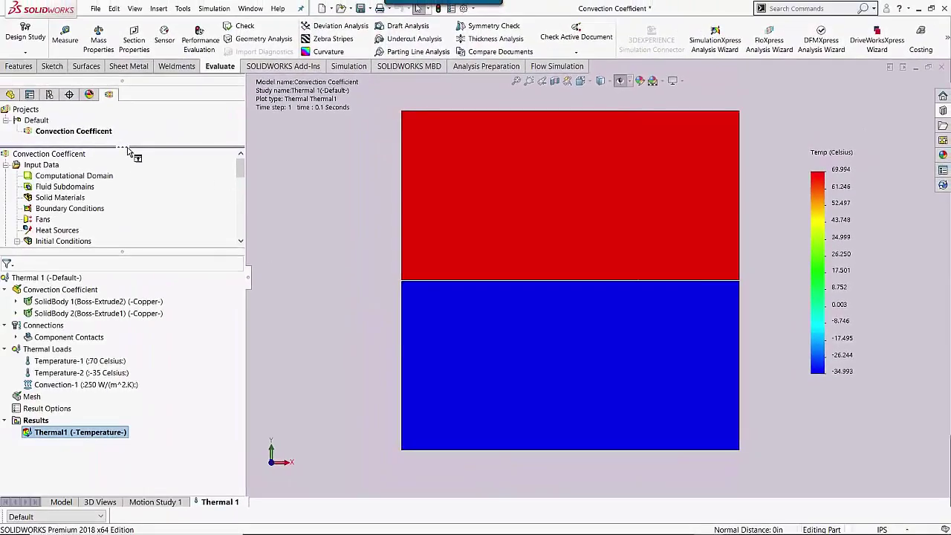
Hide the Thermal1 temperature plot and enlarge the flow project's tree to show its input data and results.
{"action": "right_click", "coordinate": [110, 434]}
{"action": "left_click", "coordinate": [134, 215]}
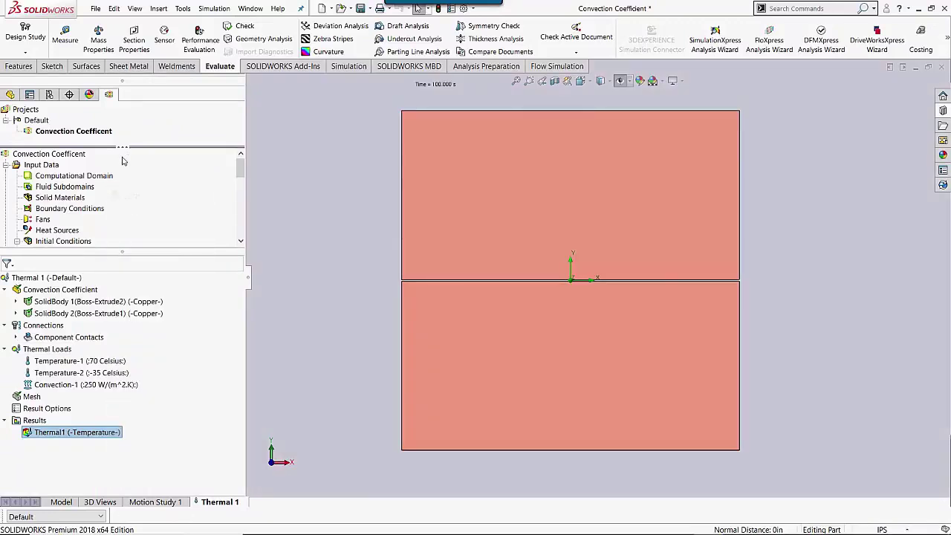
{"action": "left_click_drag", "start_coordinate": [142, 160], "coordinate": [141, 400]}
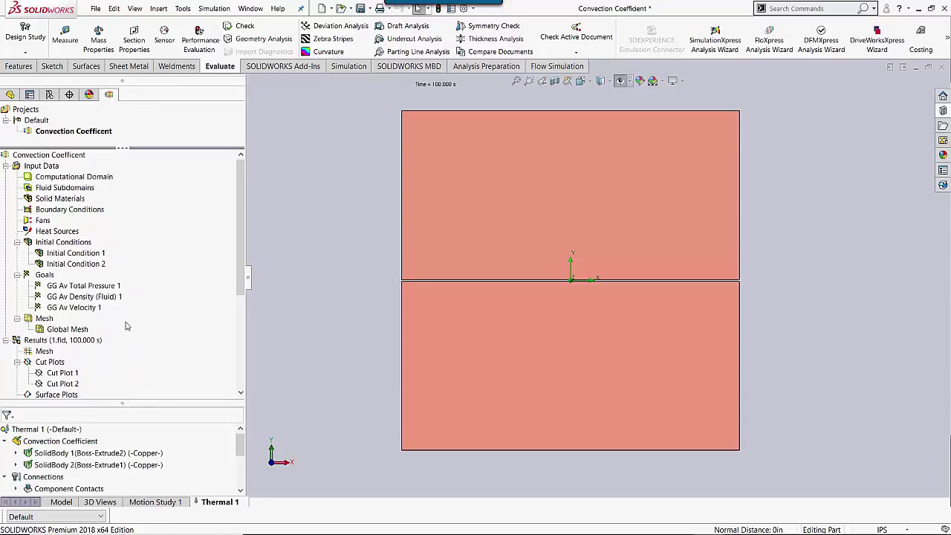
{"action": "scroll", "coordinate": [90, 327], "scroll_direction": "down", "scroll_amount": 4}
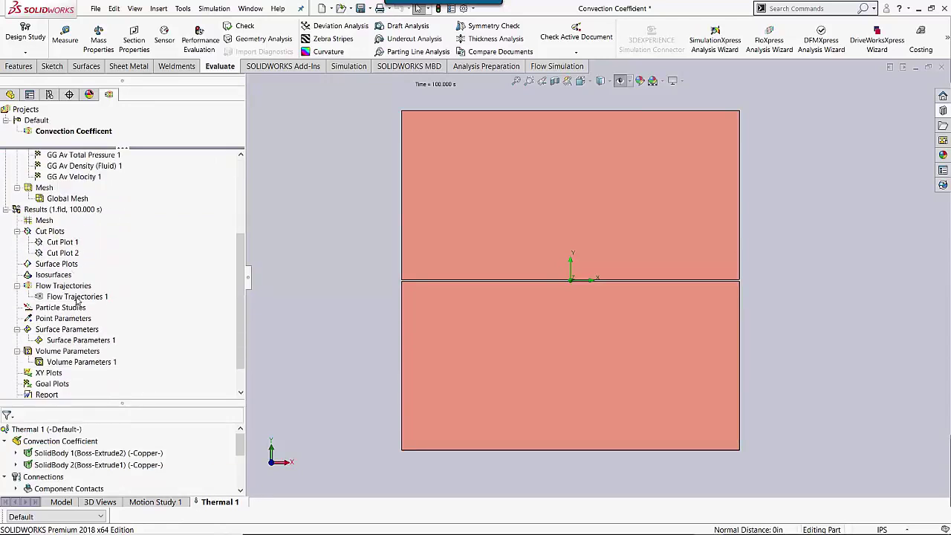
{"action": "scroll", "coordinate": [56, 216], "scroll_direction": "up", "scroll_amount": 4}
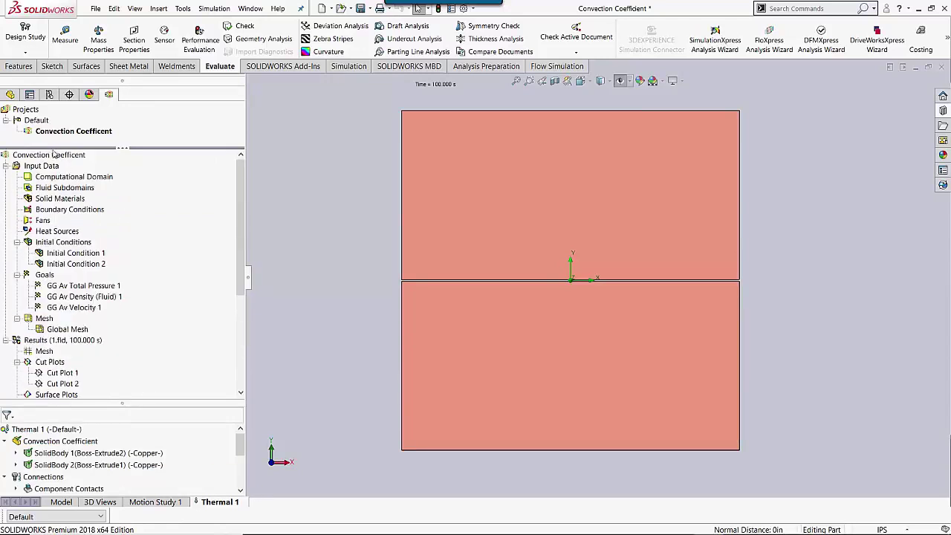
Review the finish conditions in the flow project's calculation control options and accept them.
{"action": "right_click", "coordinate": [41, 168]}
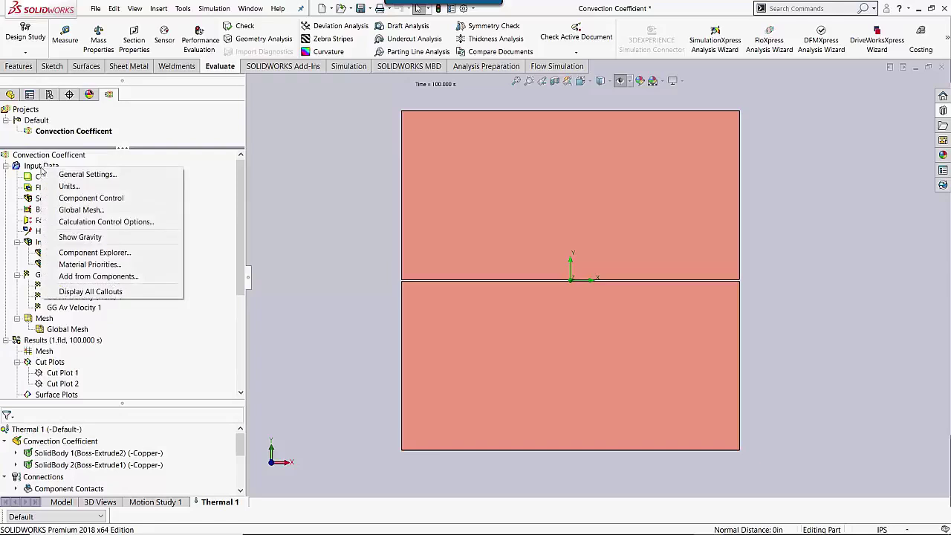
{"action": "left_click", "coordinate": [80, 222]}
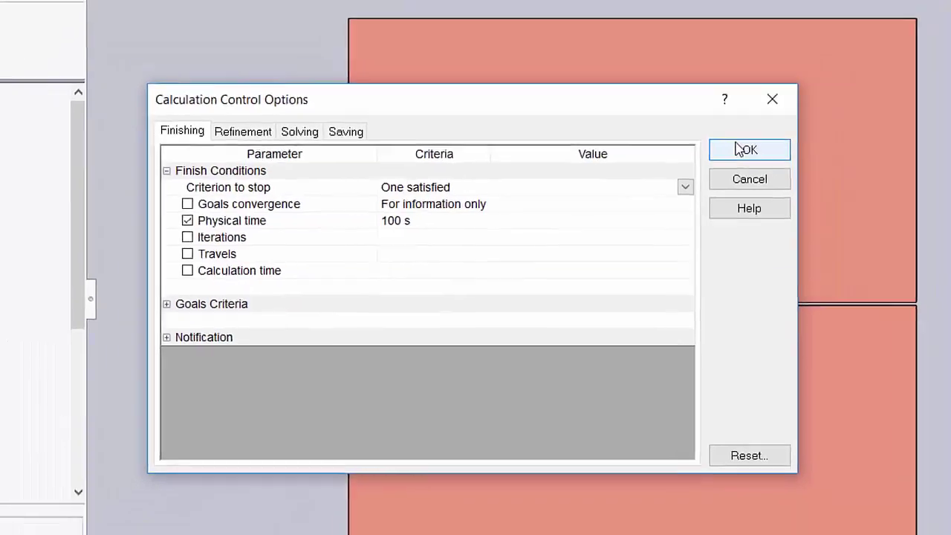
{"action": "left_click", "coordinate": [782, 133]}
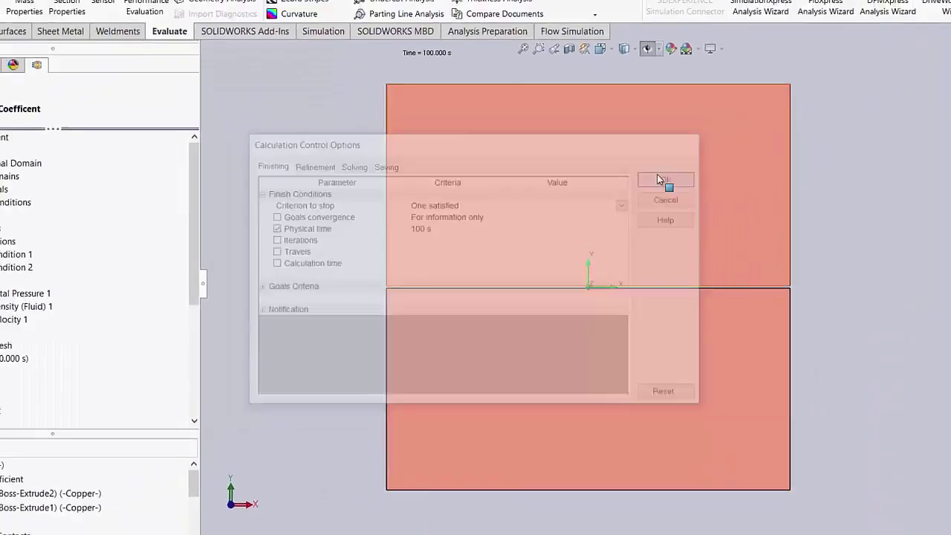
Review the flow project's general settings for analysis type, fluids, solids, and initial and ambient conditions, and accept them.
{"action": "right_click", "coordinate": [42, 167]}
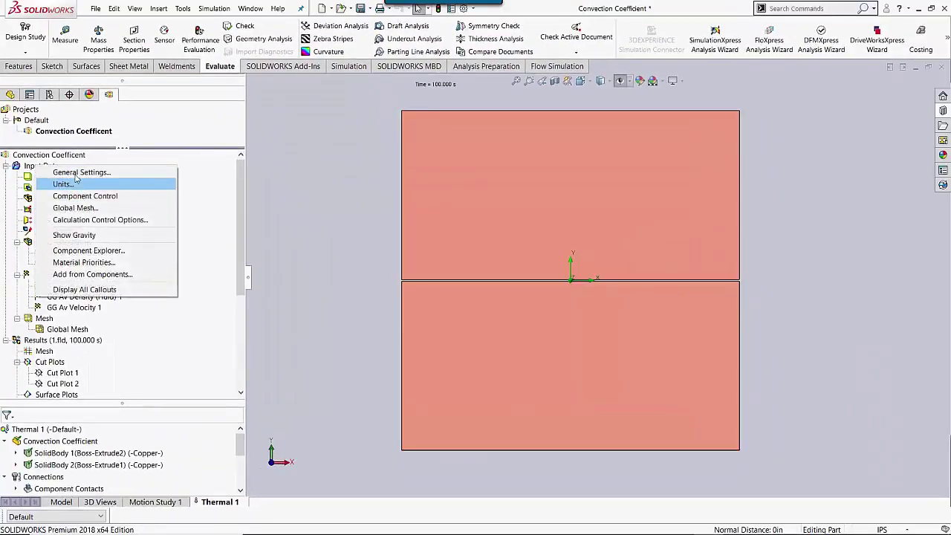
{"action": "left_click", "coordinate": [80, 173]}
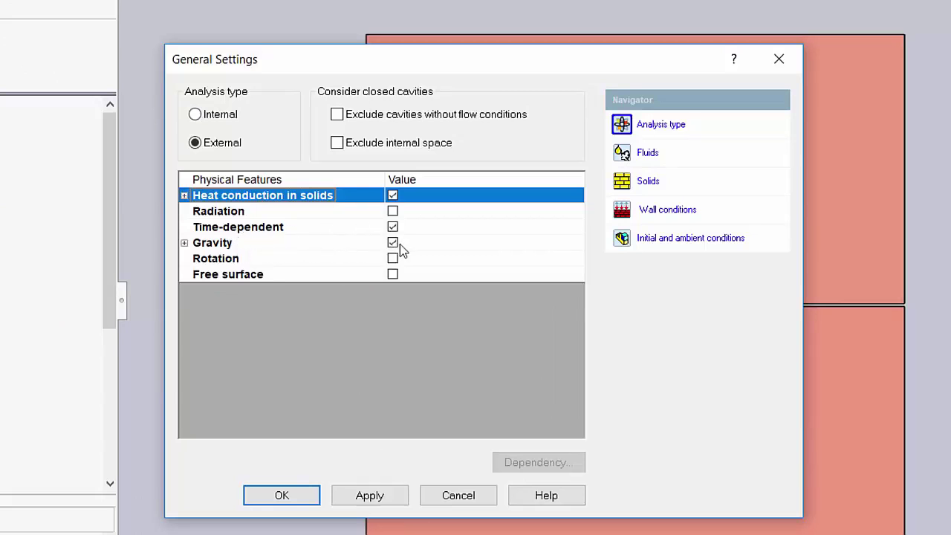
{"action": "left_click", "coordinate": [647, 156]}
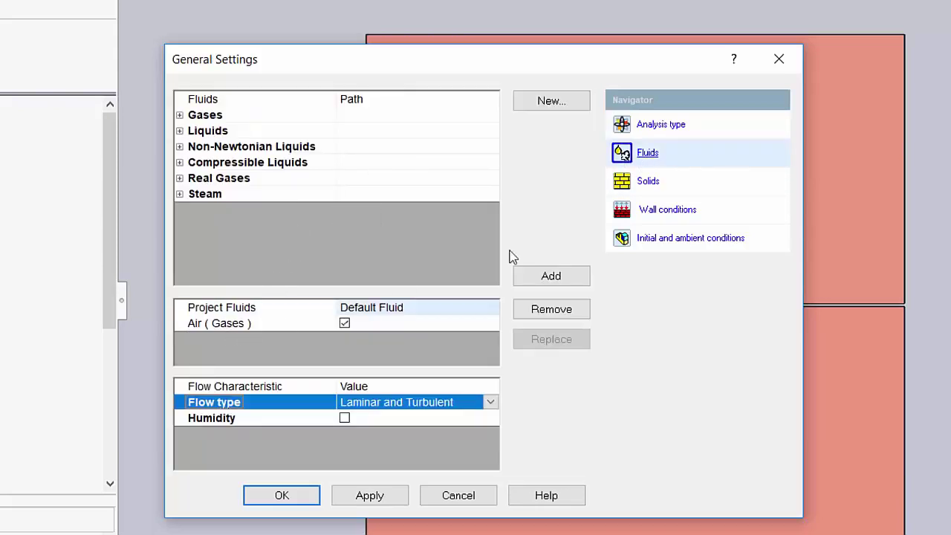
{"action": "left_click", "coordinate": [652, 190]}
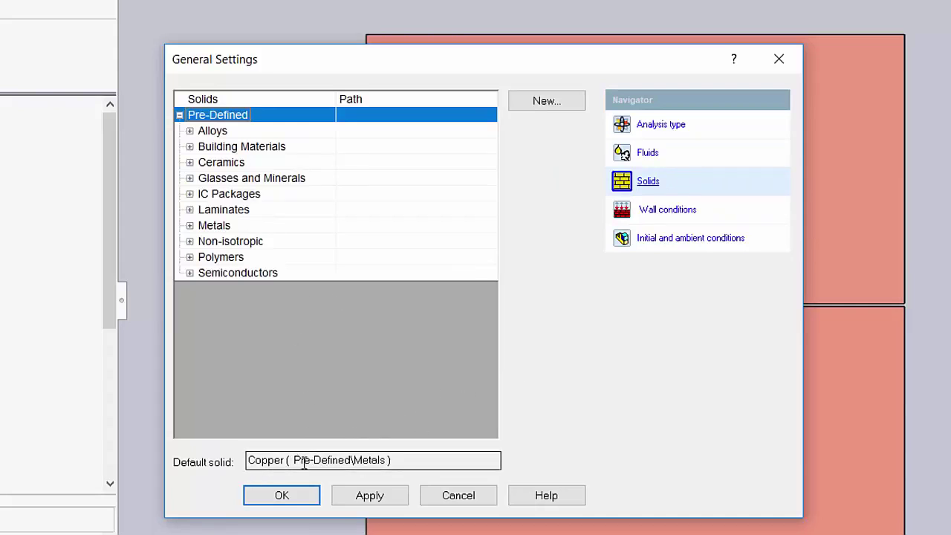
{"action": "left_click", "coordinate": [689, 240]}
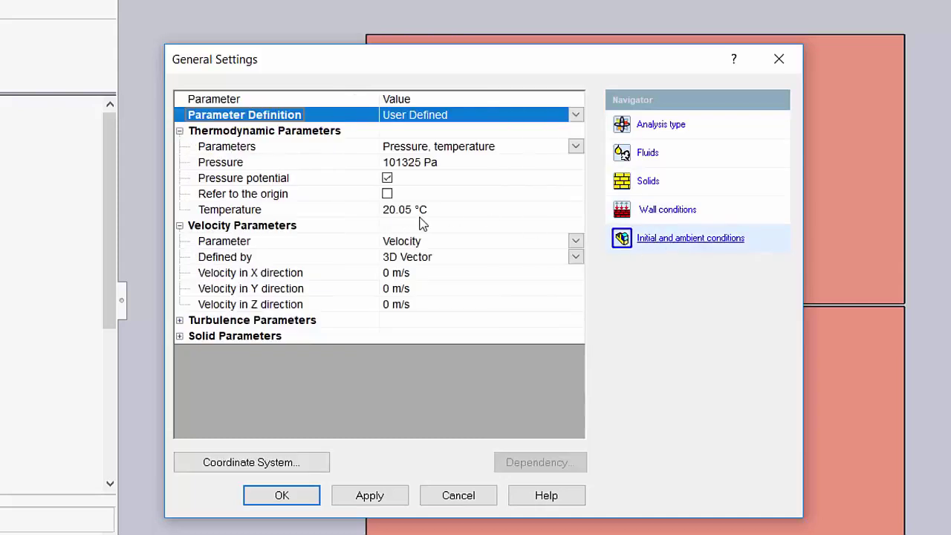
{"action": "left_click", "coordinate": [306, 500]}
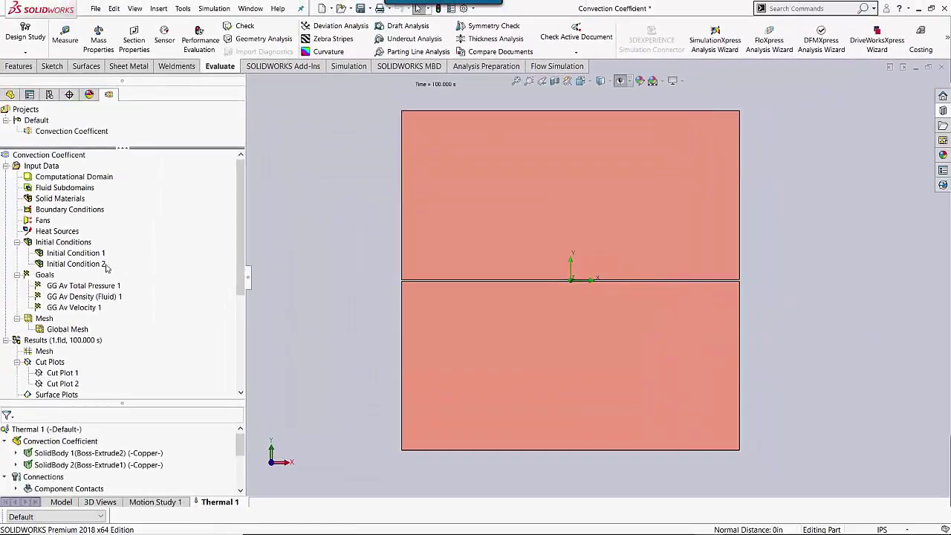
Review the selected body and initial solid temperature in the definitions of Initial Condition 1 and Initial Condition 2.
{"action": "right_click", "coordinate": [62, 258]}
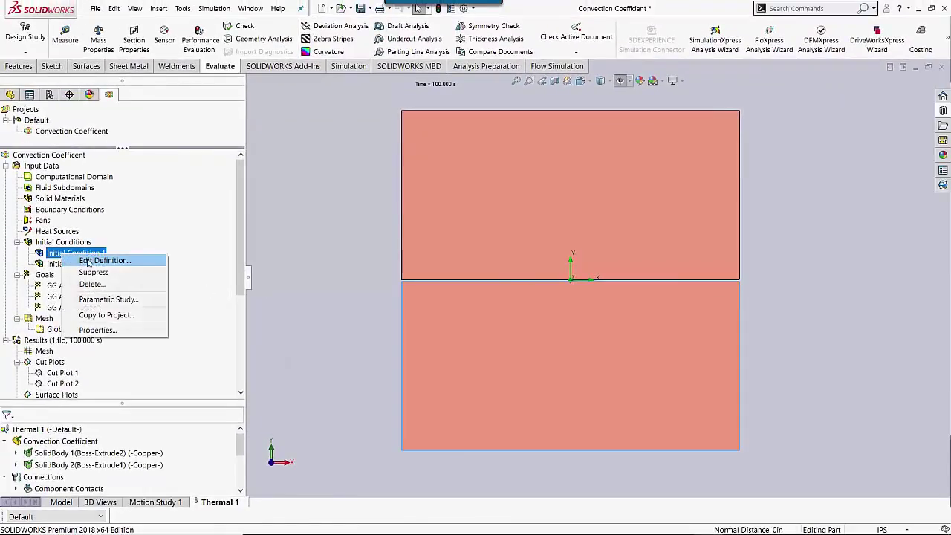
{"action": "left_click", "coordinate": [101, 260]}
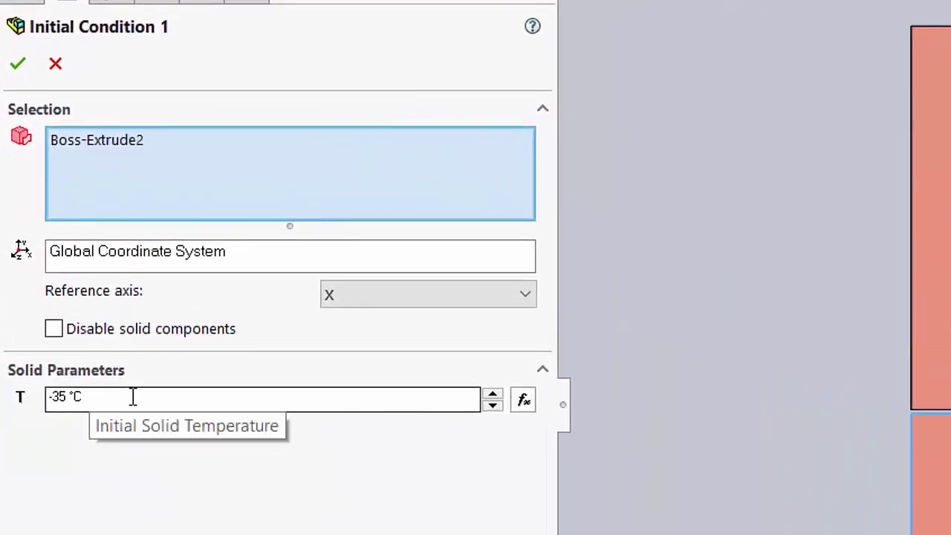
{"action": "left_click", "coordinate": [20, 65]}
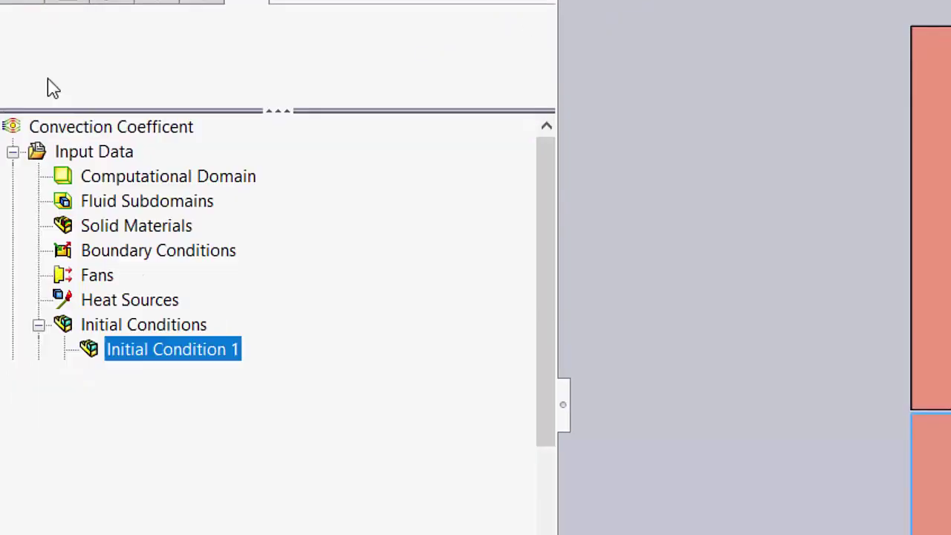
{"action": "right_click", "coordinate": [164, 375]}
{"action": "left_click", "coordinate": [202, 389]}
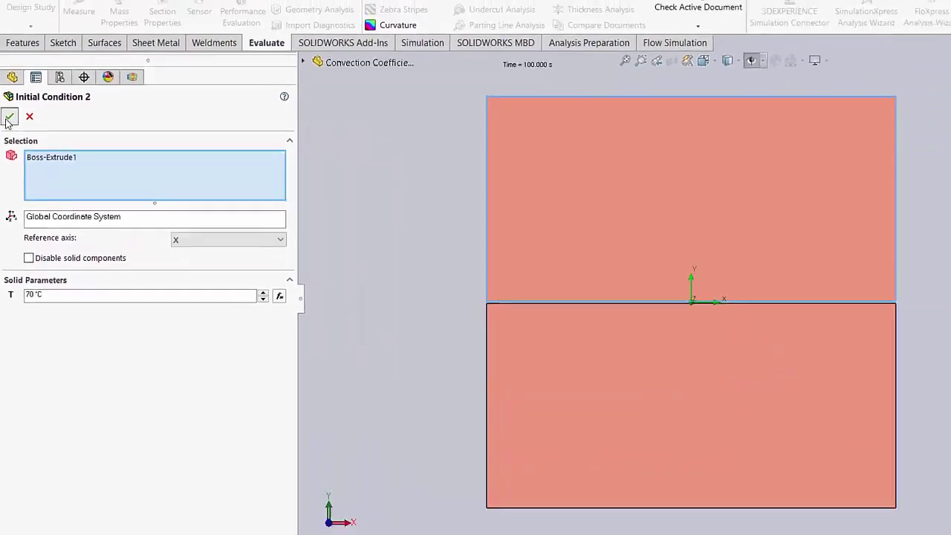
{"action": "left_click", "coordinate": [9, 119]}
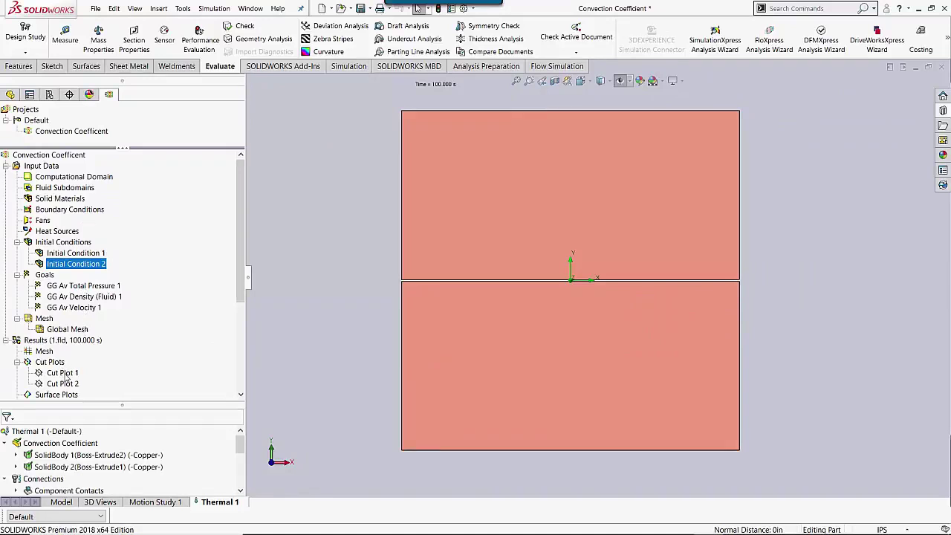
Show Cut Plot 1 with the fluid temperature contours and Cut Plot 2 with the solid temperature contours.
{"action": "right_click", "coordinate": [67, 376]}
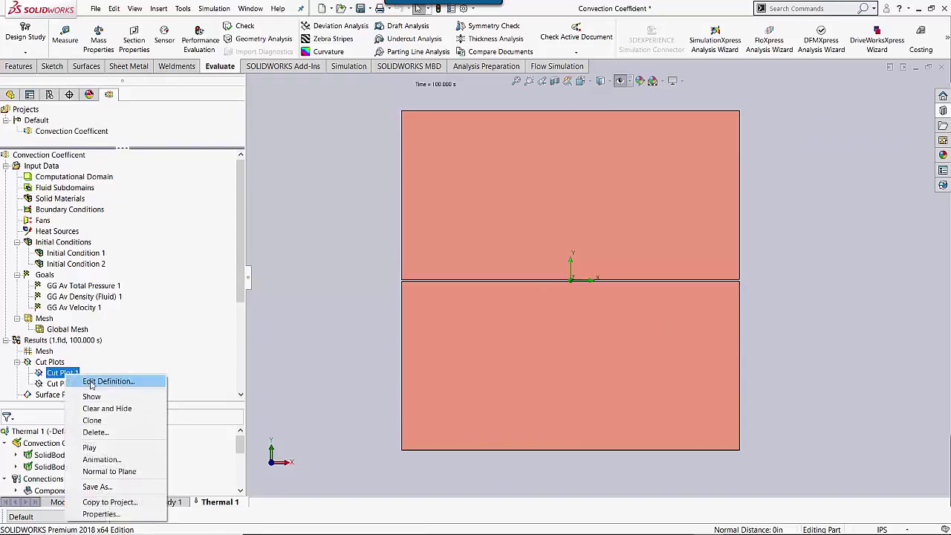
{"action": "left_click", "coordinate": [81, 395]}
{"action": "right_click", "coordinate": [72, 384]}
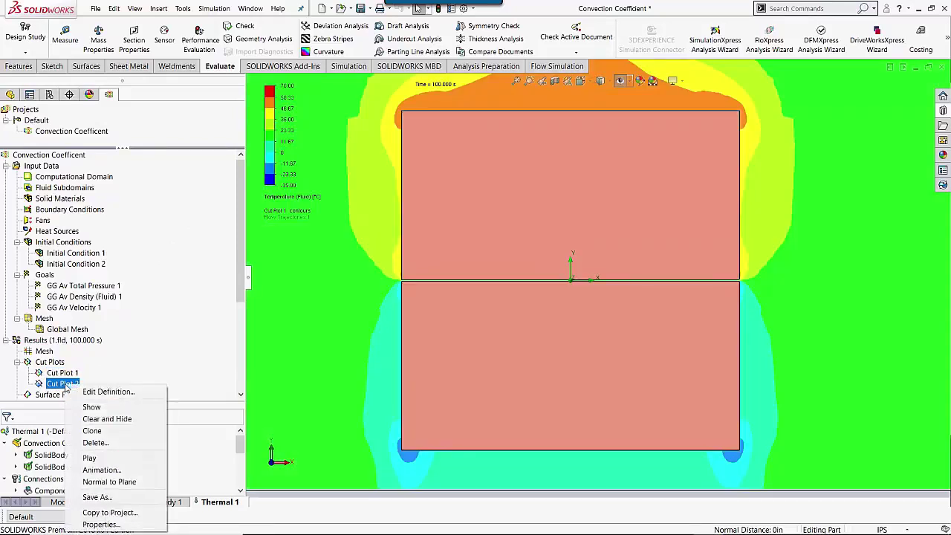
{"action": "left_click", "coordinate": [96, 407]}
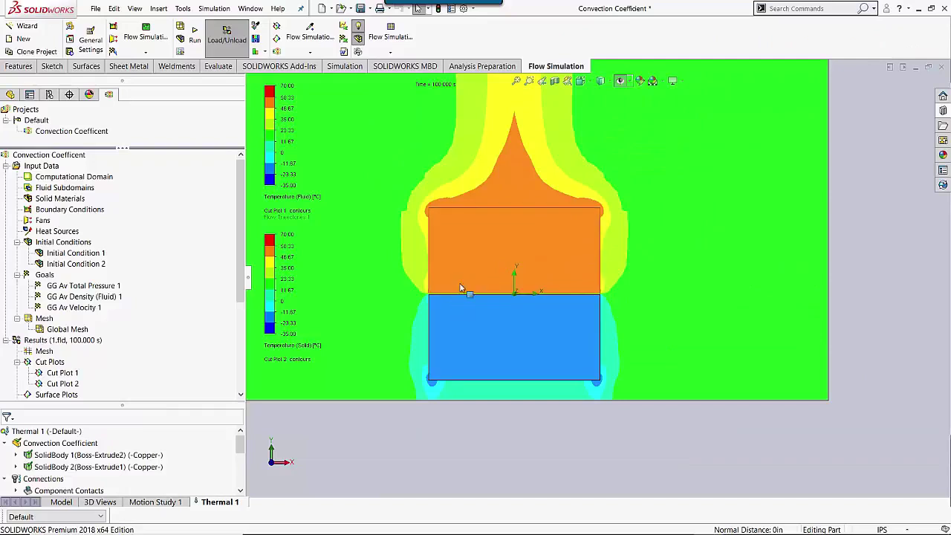
Probe the solid temperature in the upper and lower blocks near the gap and place both labels beside the blocks' right edge.
{"action": "right_click", "coordinate": [48, 343]}
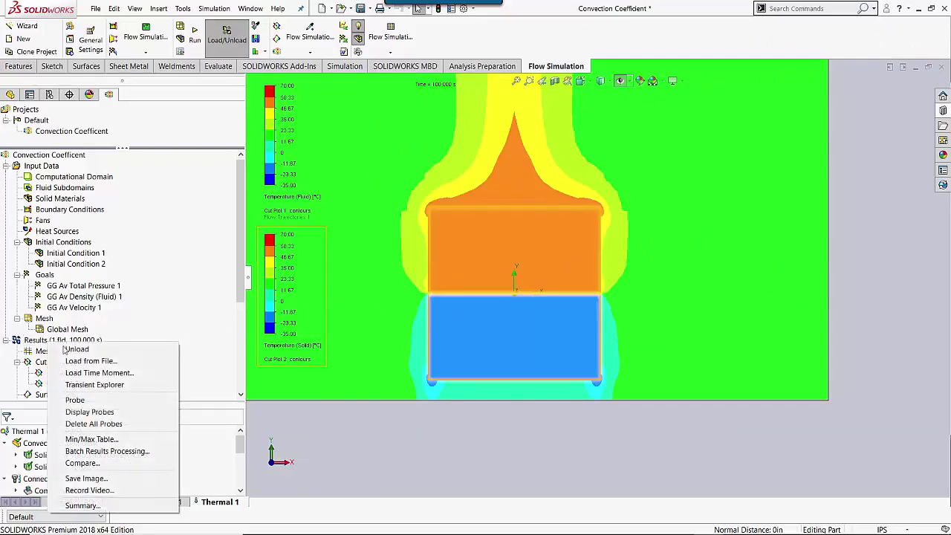
{"action": "left_click", "coordinate": [74, 400]}
{"action": "left_click", "coordinate": [501, 325]}
{"action": "scroll", "coordinate": [513, 290], "scroll_direction": "down", "scroll_amount": 5}
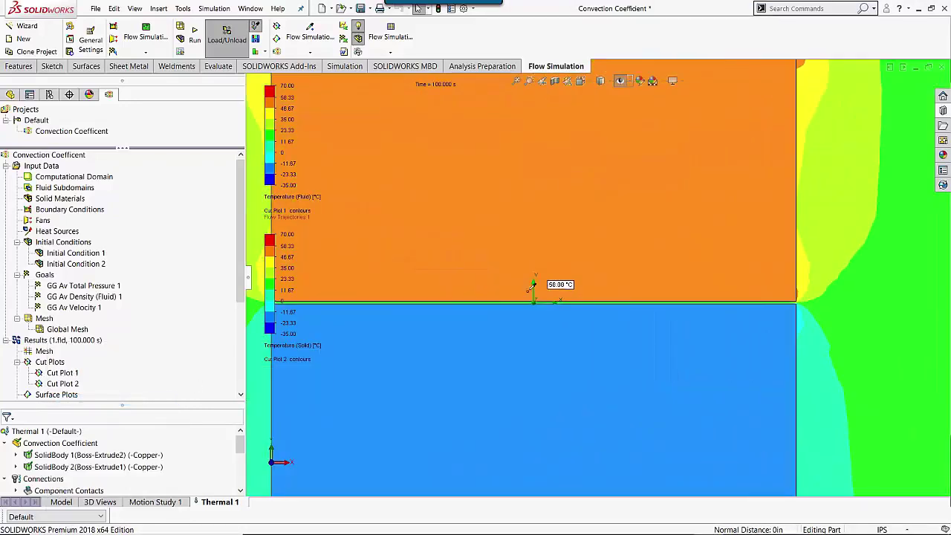
{"action": "left_click", "coordinate": [513, 292]}
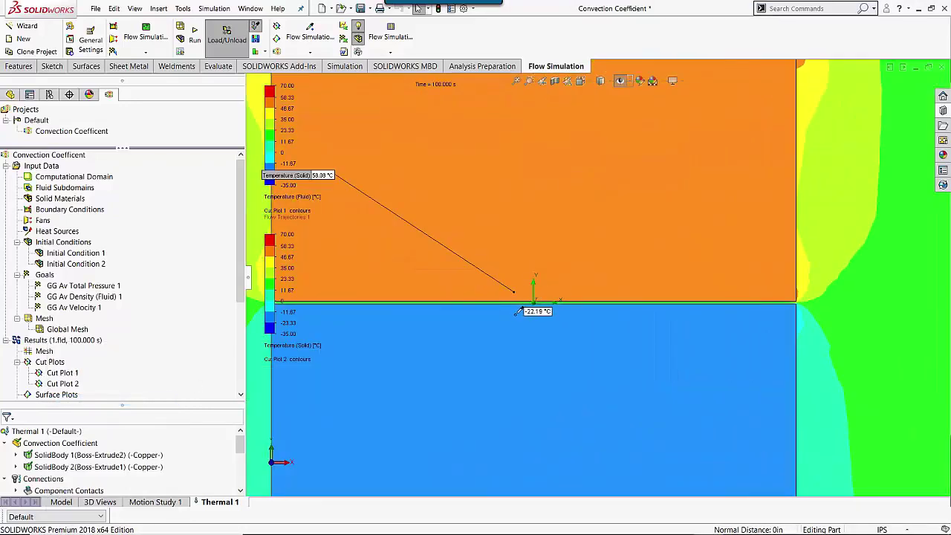
{"action": "left_click", "coordinate": [515, 315]}
{"action": "left_click_drag", "start_coordinate": [327, 177], "coordinate": [892, 287]}
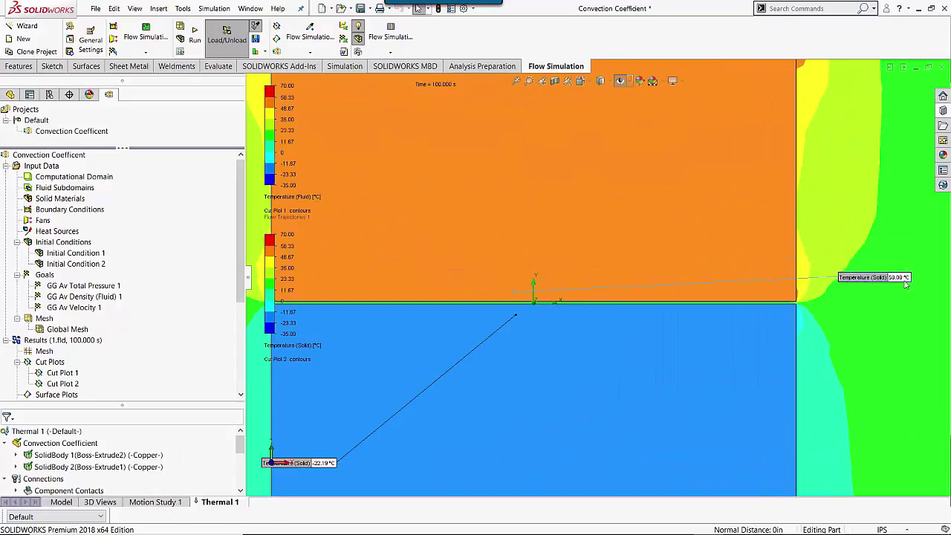
{"action": "left_click_drag", "start_coordinate": [324, 464], "coordinate": [886, 306]}
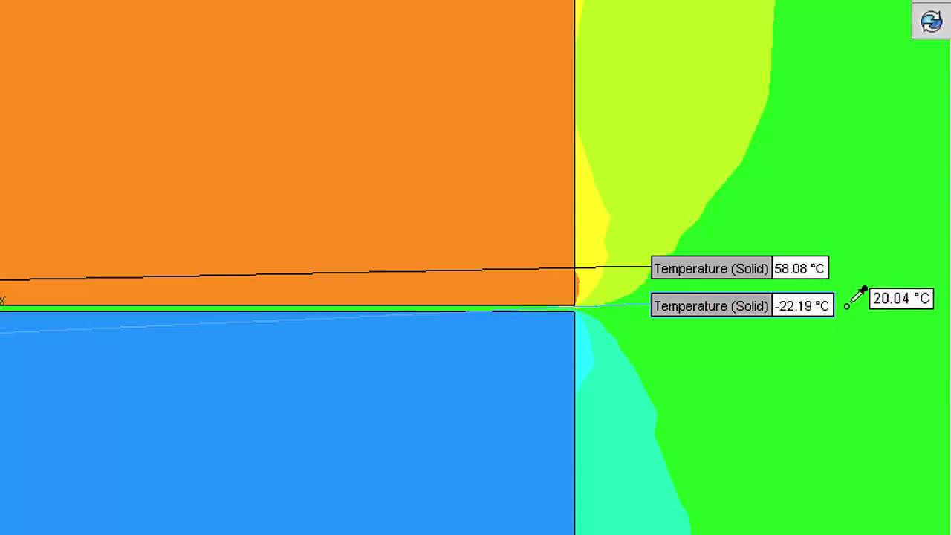
Examine the temperature distribution around both blocks and in the rising air plume across the whole computational domain.
{"action": "scroll", "coordinate": [410, 360], "scroll_direction": "up", "scroll_amount": 3}
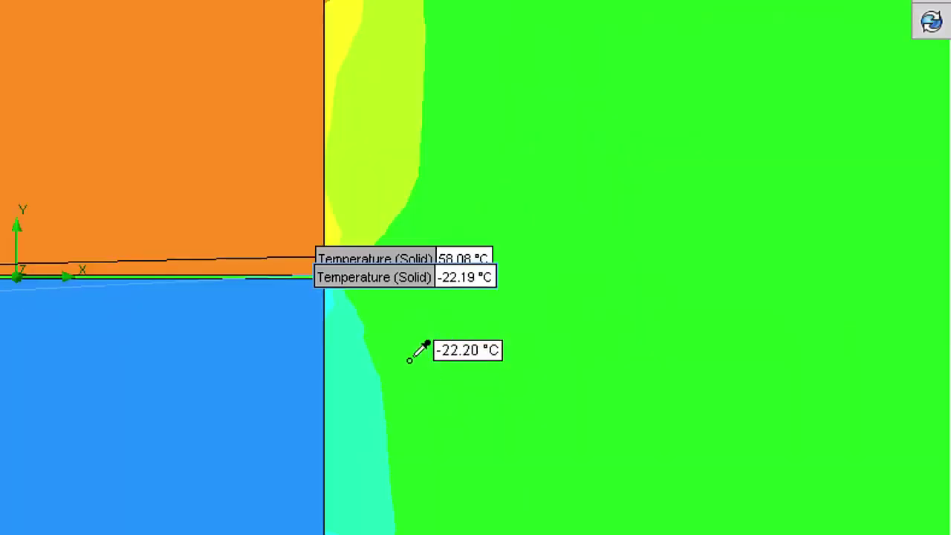
{"action": "scroll", "coordinate": [409, 361], "scroll_direction": "up", "scroll_amount": 5}
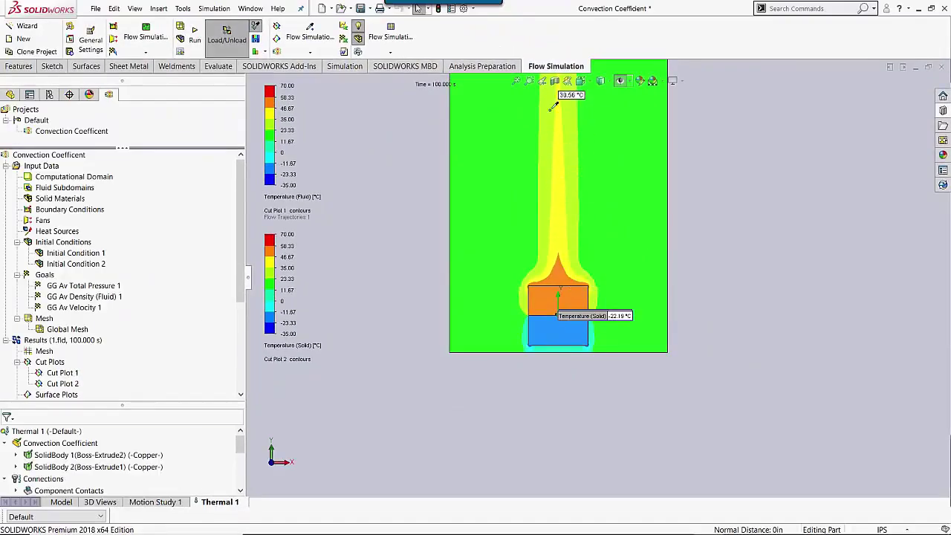
{"action": "scroll", "coordinate": [557, 119], "scroll_direction": "up", "scroll_amount": 1}
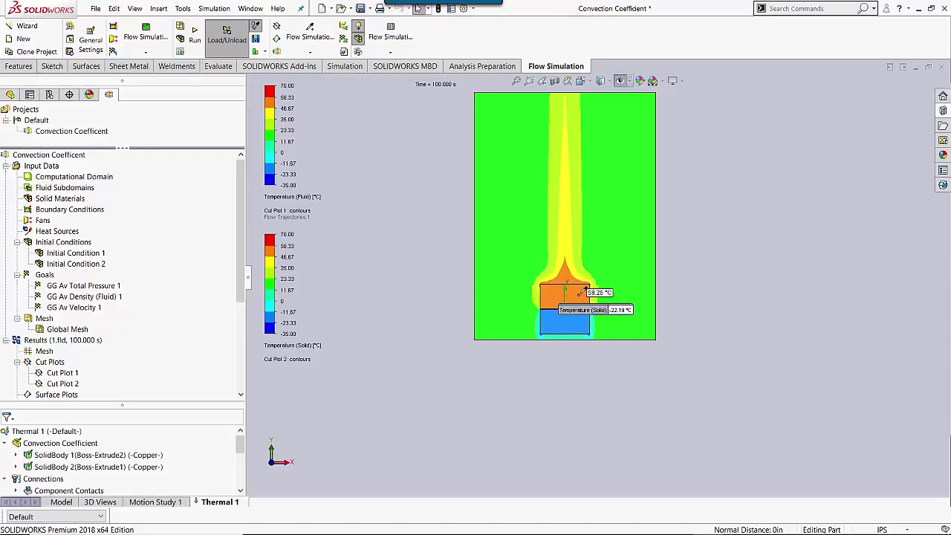
{"action": "scroll", "coordinate": [580, 301], "scroll_direction": "down", "scroll_amount": 3}
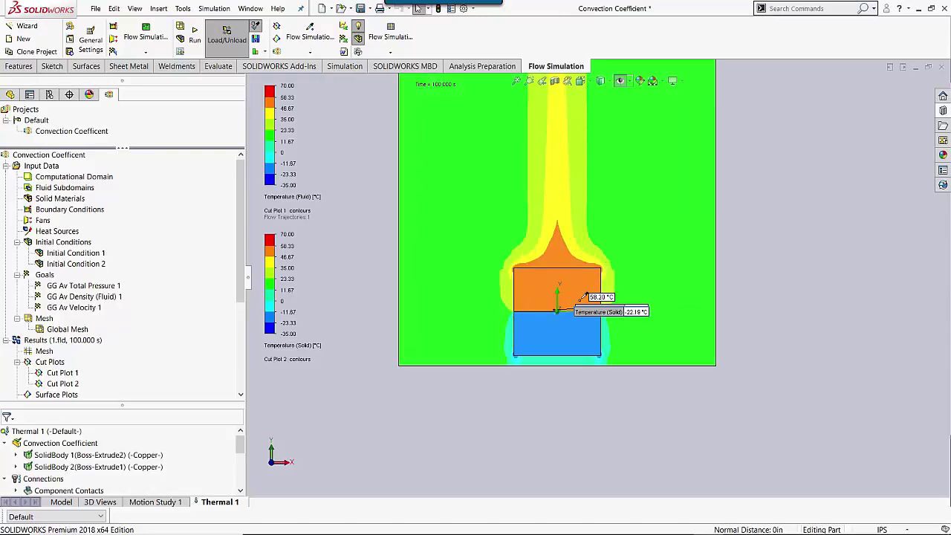